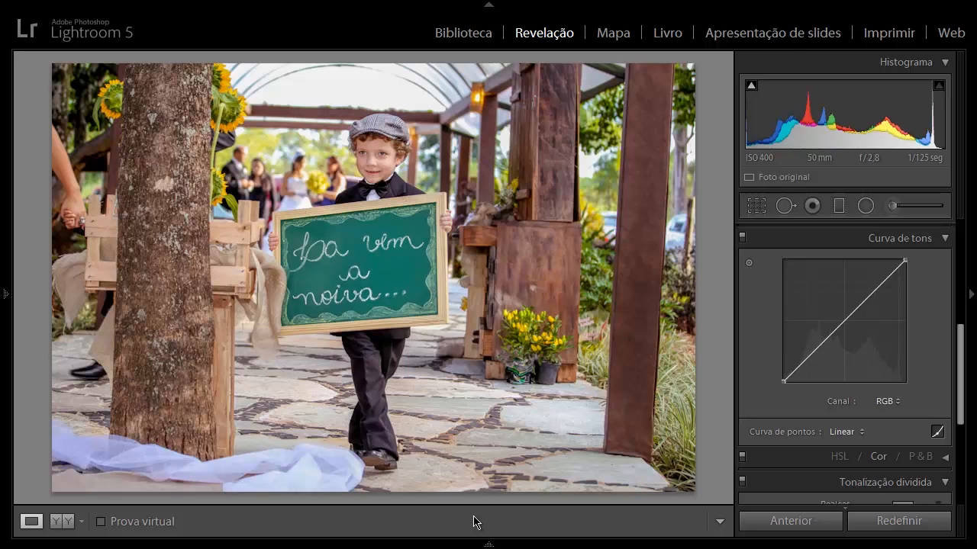
Step: Compare the photo before and after side by side, including the boy and chalkboard at 1:3 zoom, and return to the single view
left_click_drag(959, 349, 956, 267)
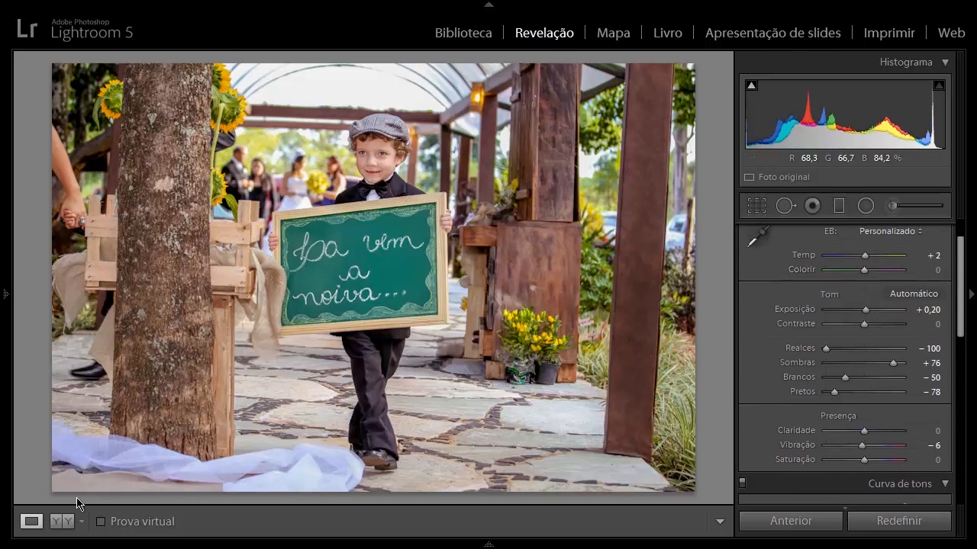
left_click(67, 524)
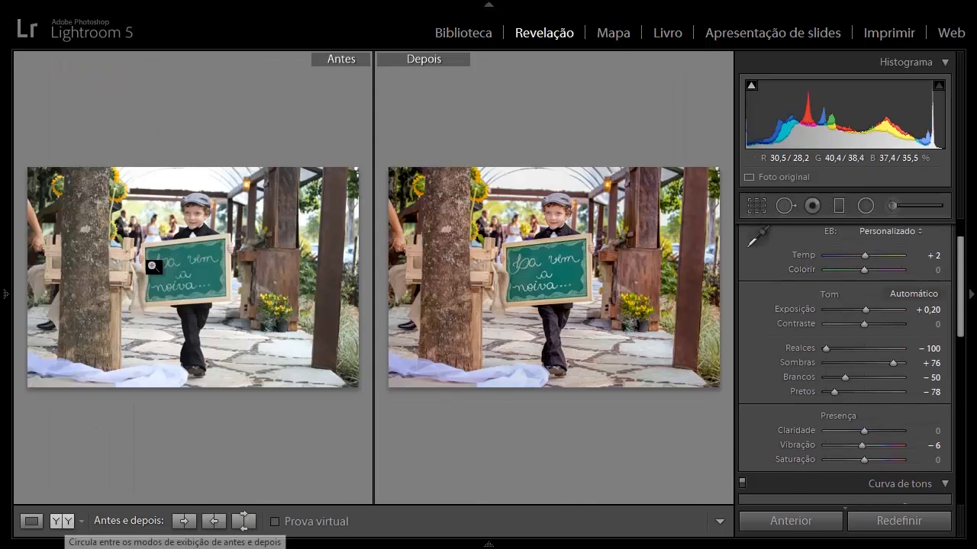
left_click(150, 270)
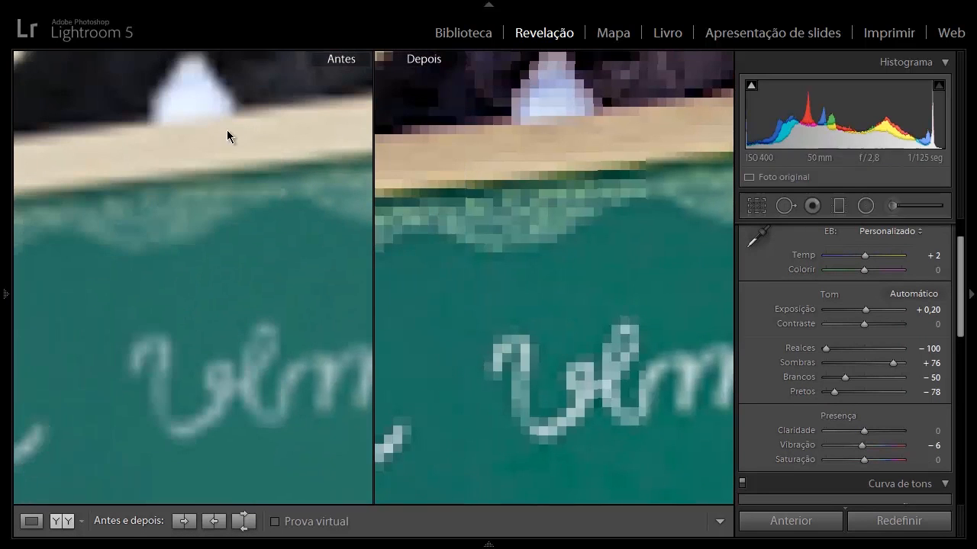
key("ctrl+minus")
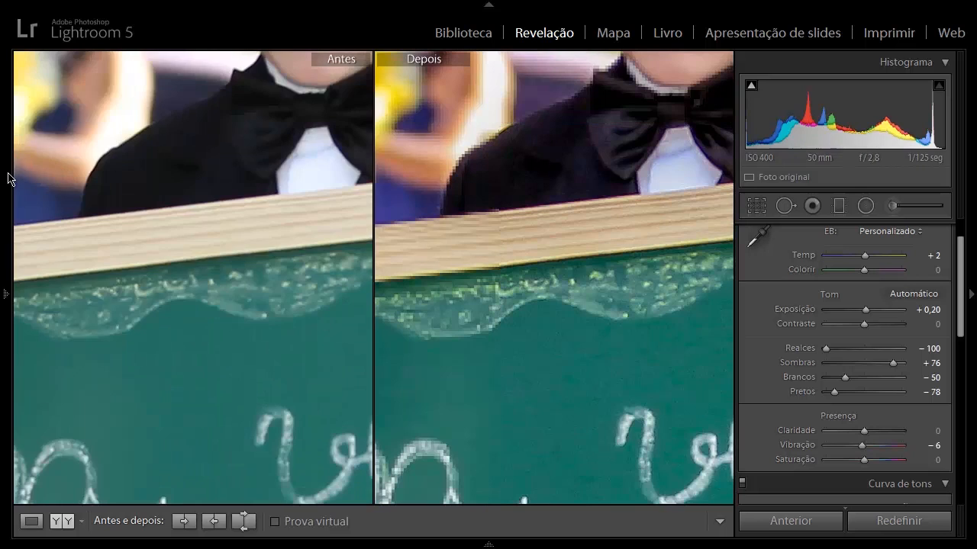
left_click(6, 172)
left_click(222, 60)
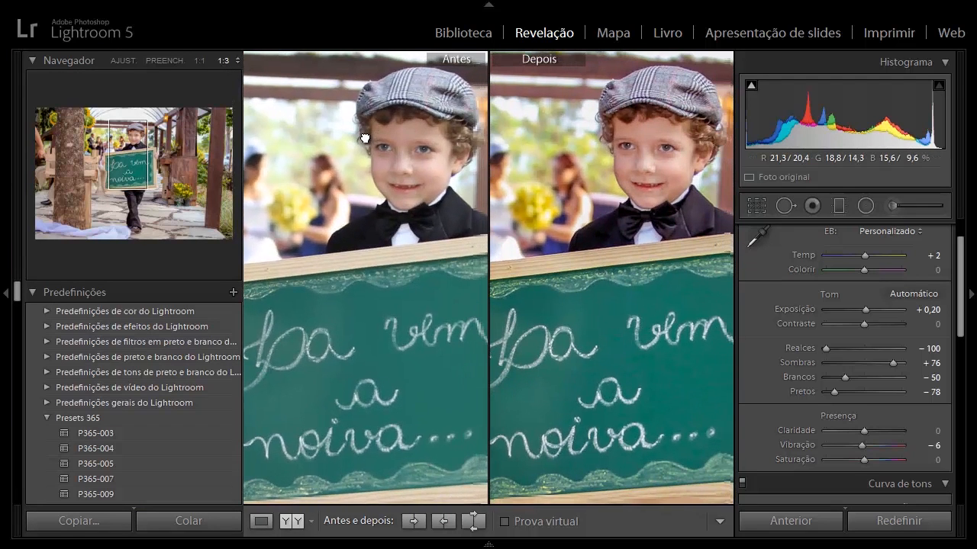
left_click(5, 252)
left_click(360, 273)
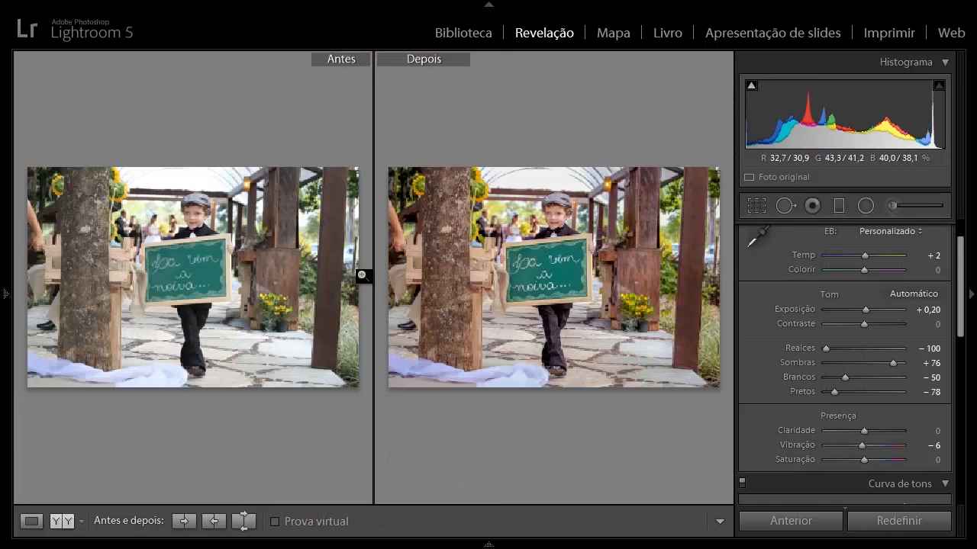
left_click(30, 523)
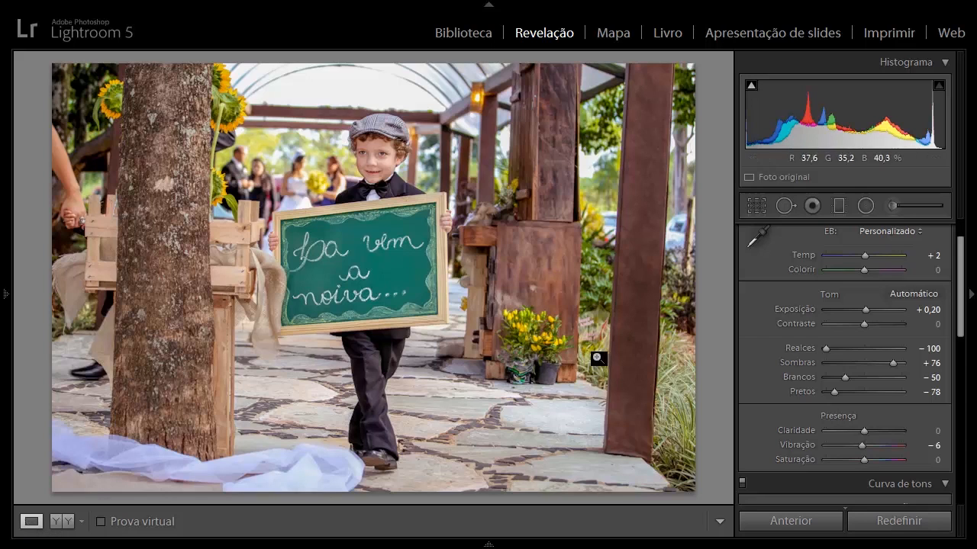
Step: Add a highlight point and a shadow point to the RGB tone curve and raise the black point to about 22% output
left_click_drag(961, 277, 963, 359)
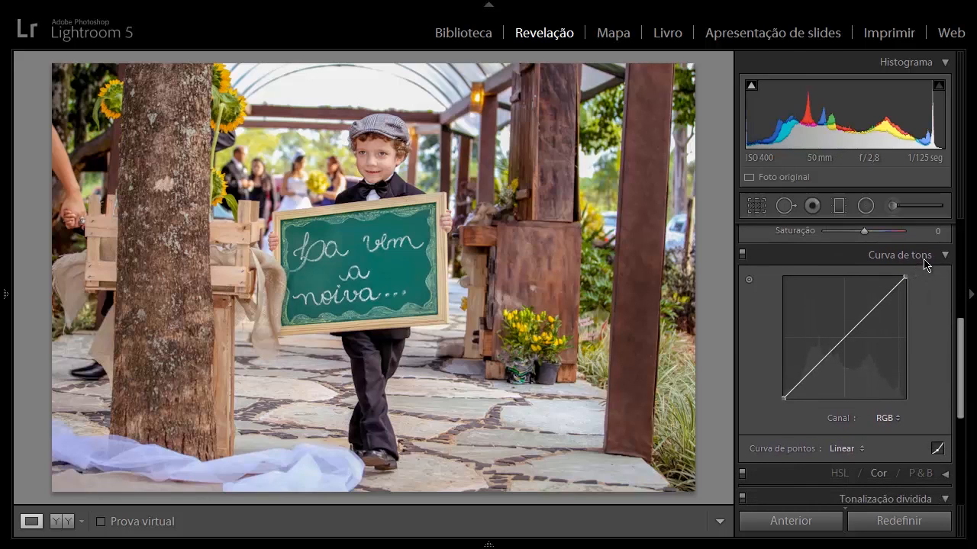
left_click(874, 307)
left_click(811, 371)
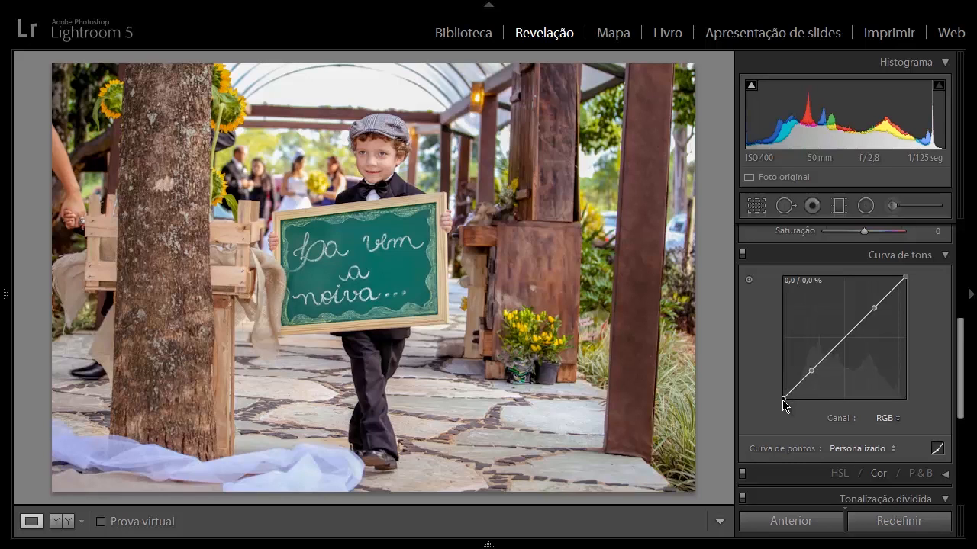
left_click_drag(784, 404, 781, 356)
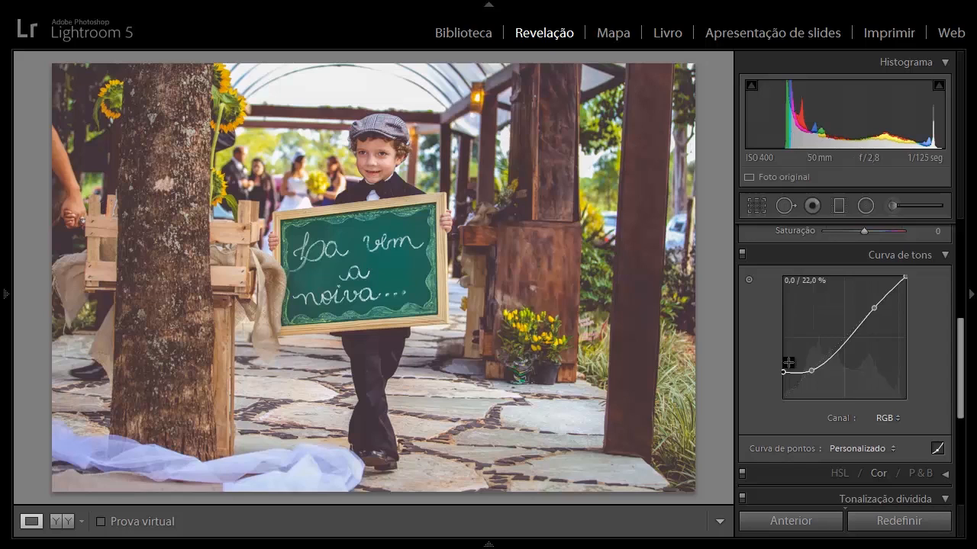
Step: Slightly lower the curve's shadow point, slightly raise its highlight point, and set the black point to about 12.9% output
left_click_drag(811, 370, 812, 372)
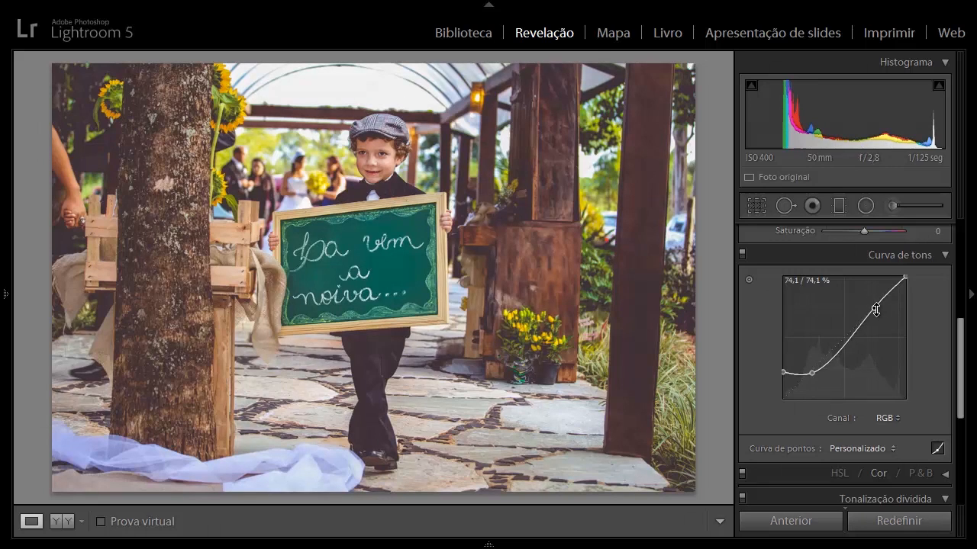
left_click_drag(874, 308, 871, 299)
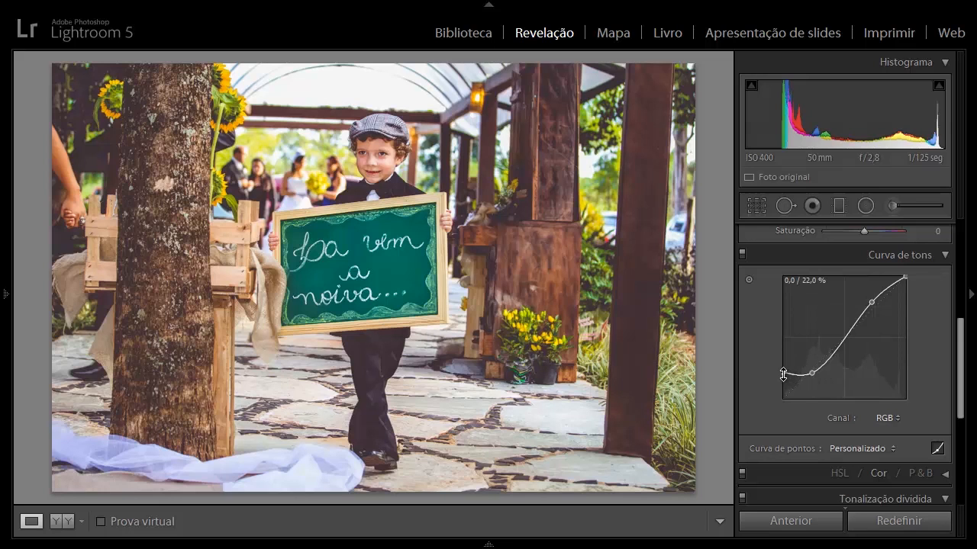
left_click_drag(783, 374, 782, 393)
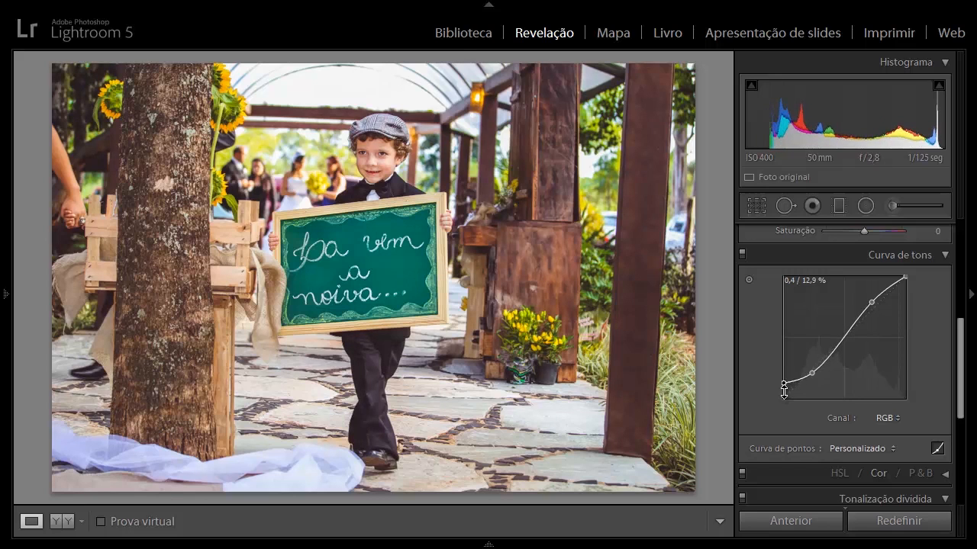
left_click_drag(872, 304, 874, 305)
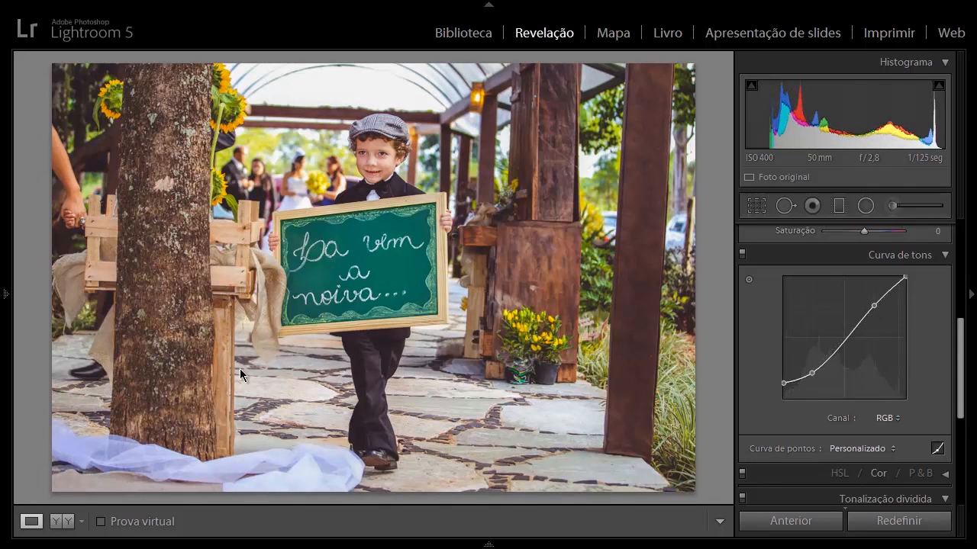
Step: Compare the photo with the tone curve adjustment switched off and on
left_click(744, 254)
left_click(744, 254)
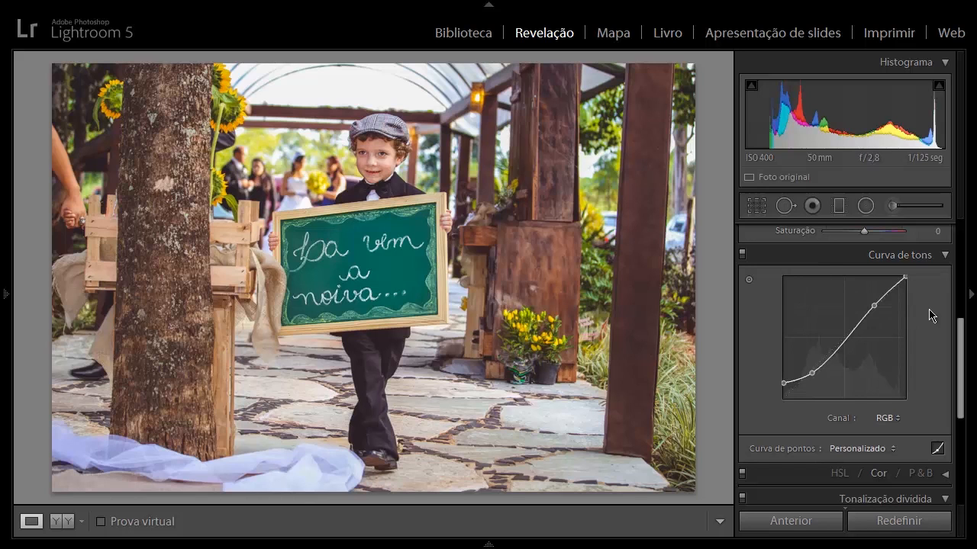
left_click(966, 343)
left_click(967, 343)
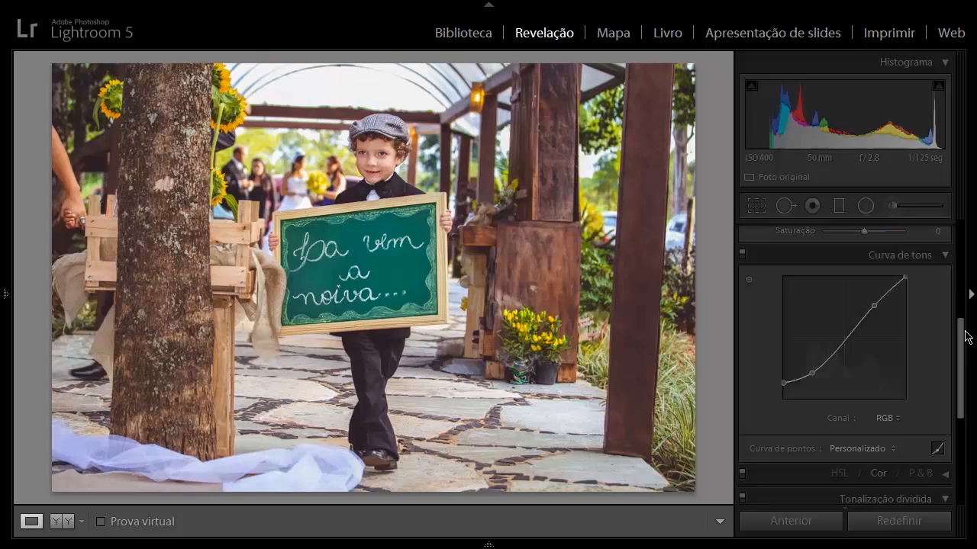
Step: Compare the photo with split toning switched off and on, and inspect the shadows colour in its colour picker
left_click_drag(961, 347, 961, 419)
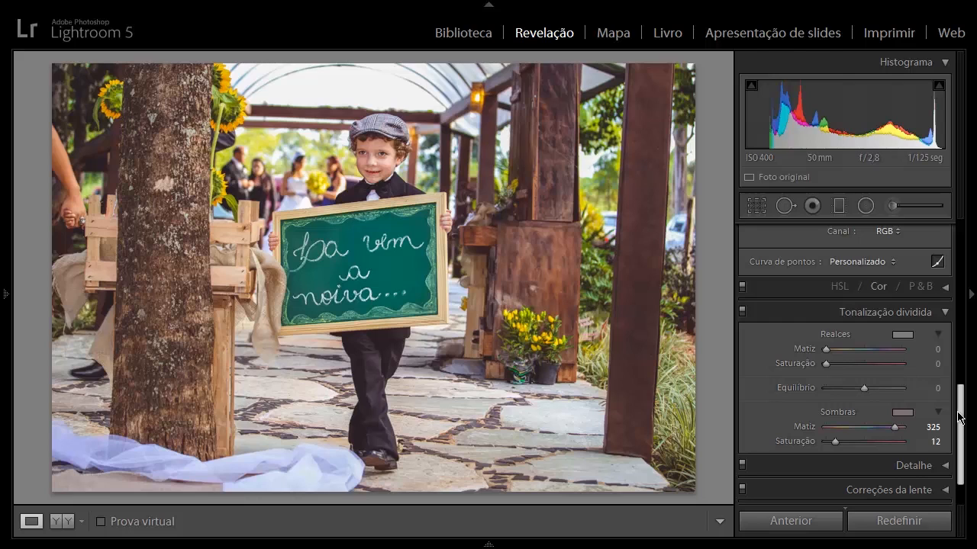
left_click(742, 312)
left_click(743, 312)
left_click(742, 312)
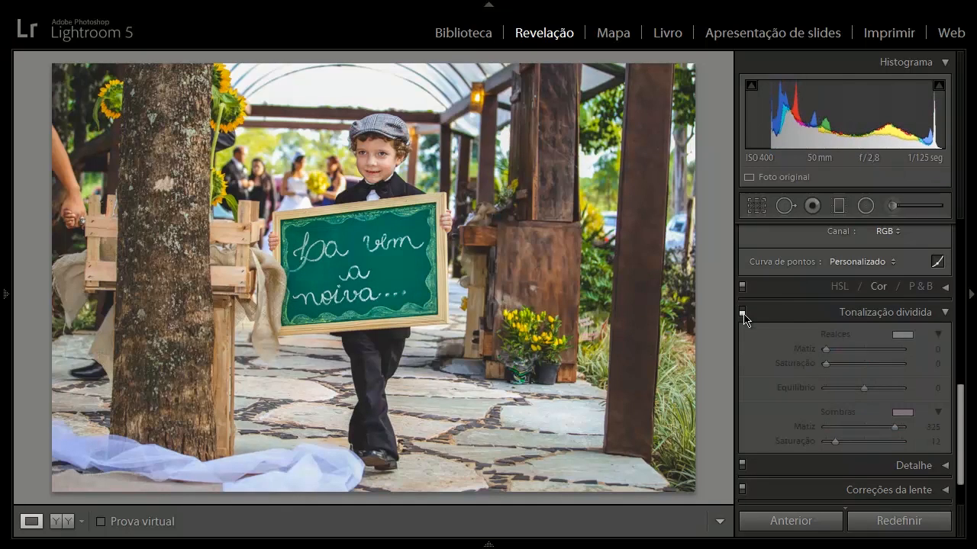
mouse_move(961, 403)
left_mouse_down()
mouse_move(954, 206)
mouse_move(960, 400)
left_mouse_up()
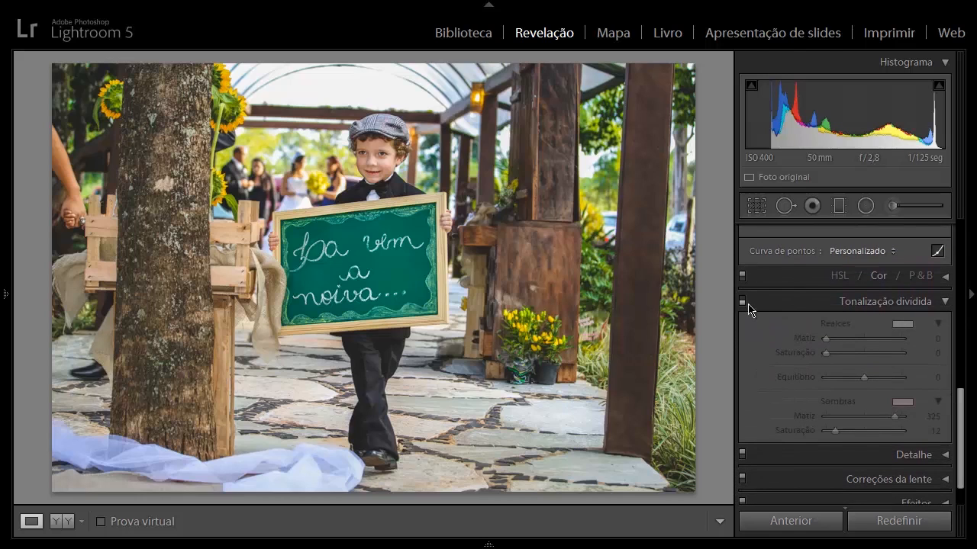
left_click(741, 302)
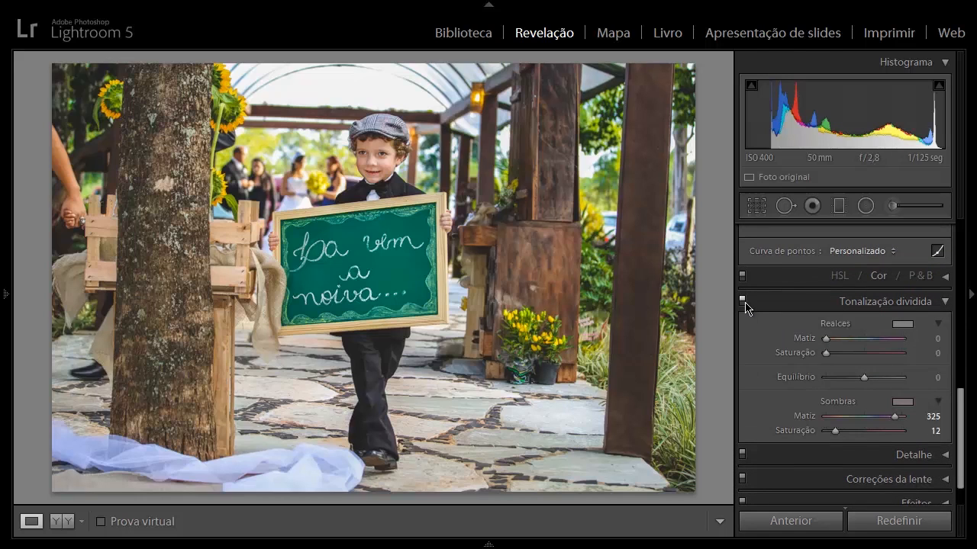
left_click(901, 402)
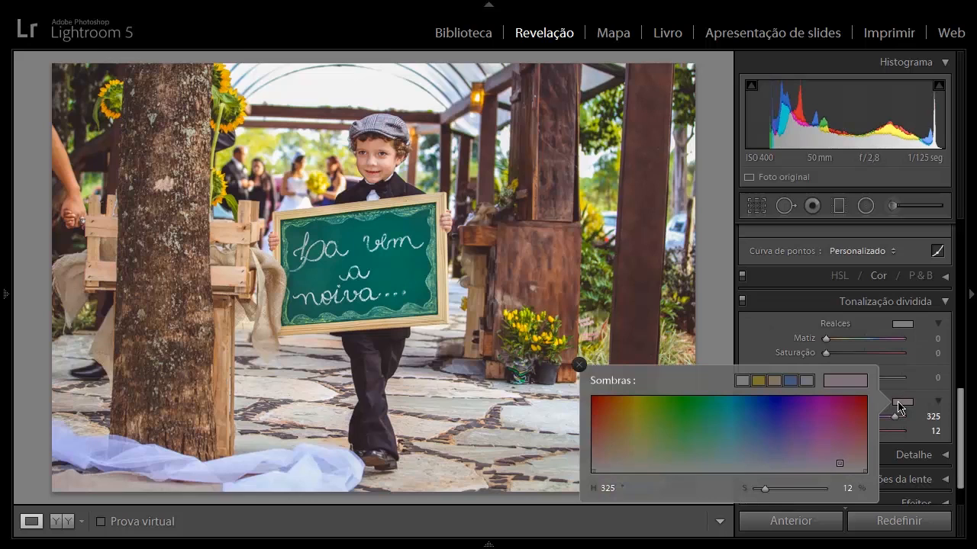
left_click(911, 410)
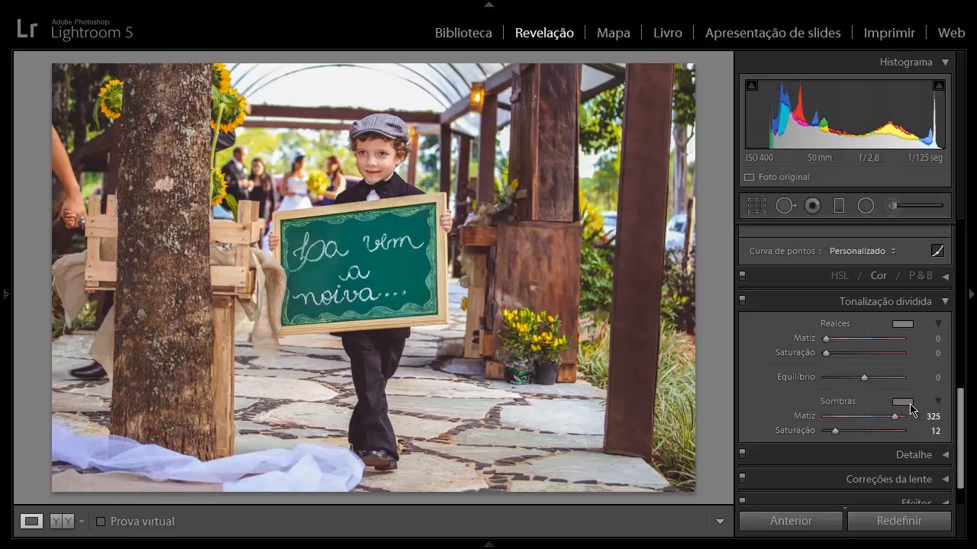
Step: Tint the split toning highlights yellow with hue 58 and saturation 20
left_click(910, 325)
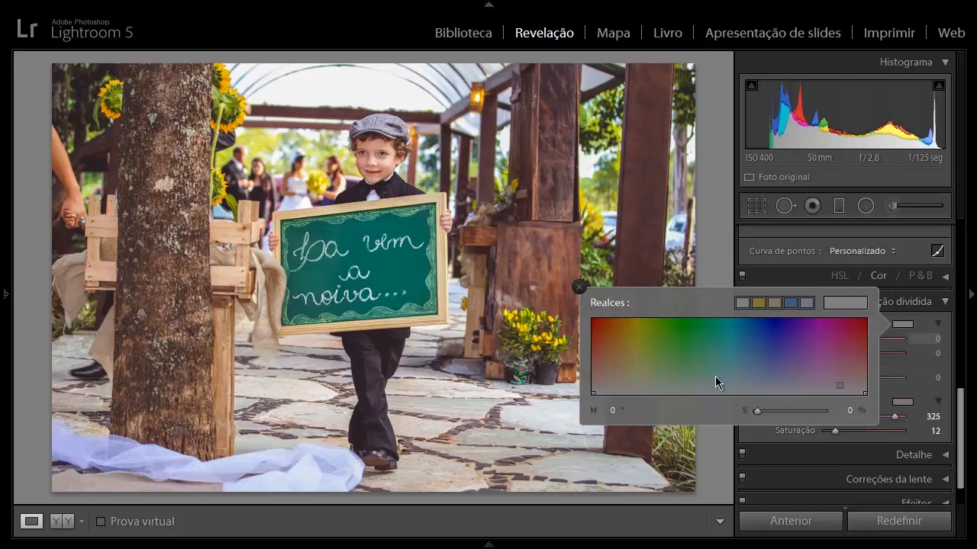
left_click(638, 361)
mouse_move(637, 361)
left_mouse_down()
mouse_move(652, 361)
mouse_move(618, 366)
mouse_move(654, 366)
mouse_move(636, 355)
left_mouse_up()
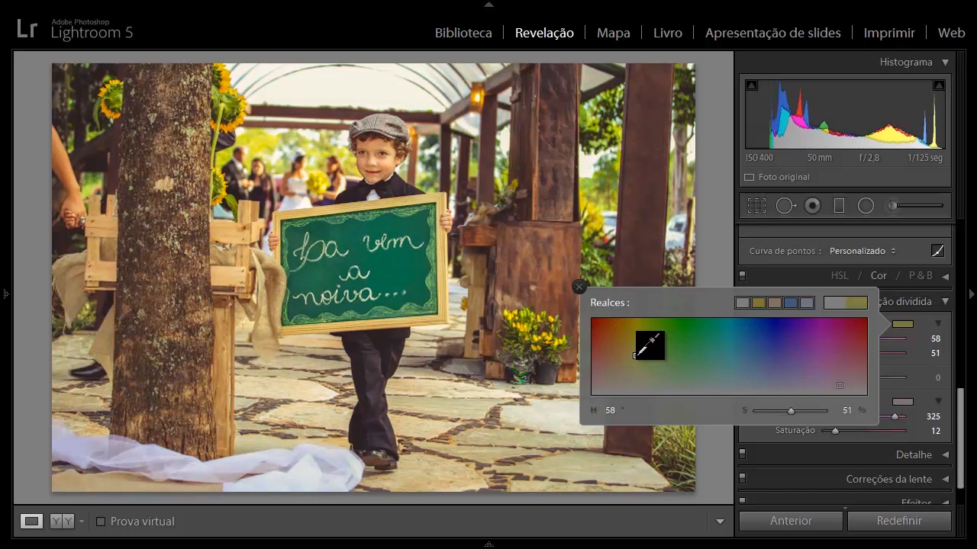
left_click(941, 372)
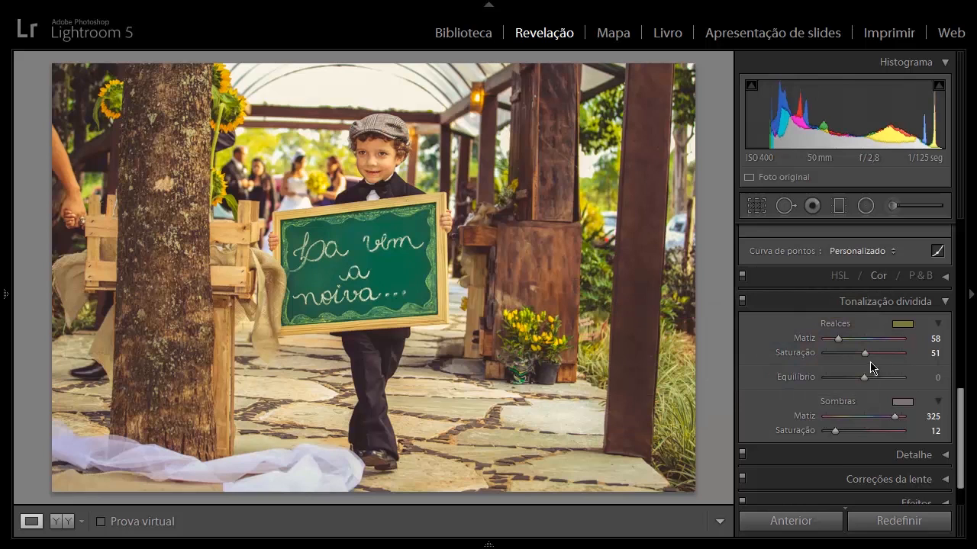
left_click_drag(864, 358, 840, 358)
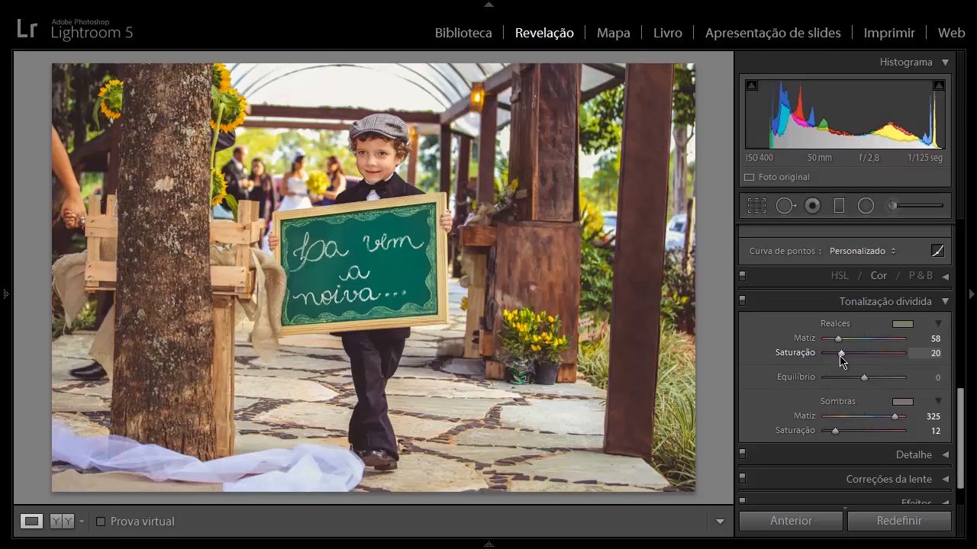
Step: View the shadows tint in the split toning colour picker and close the picker without changing it
left_click(902, 402)
left_click(906, 406)
left_click(905, 403)
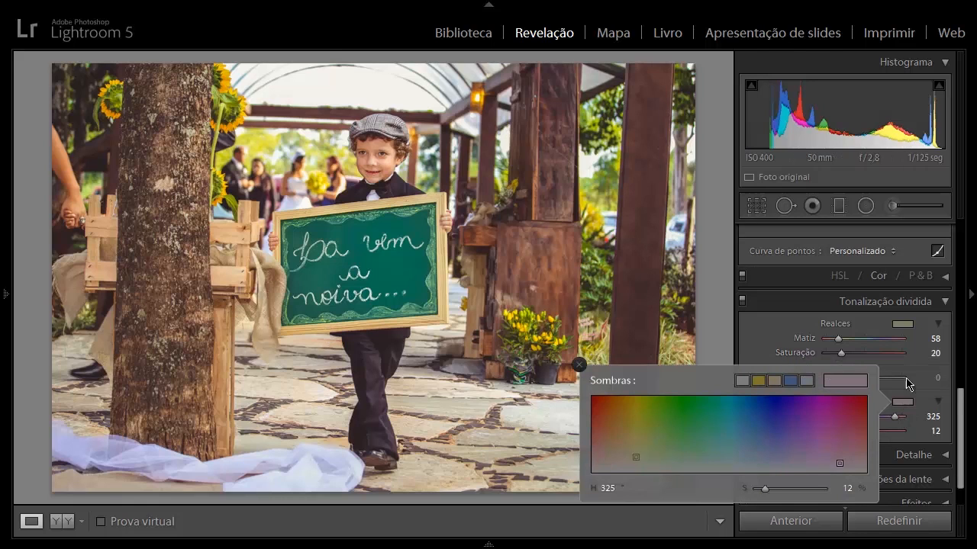
left_click(946, 397)
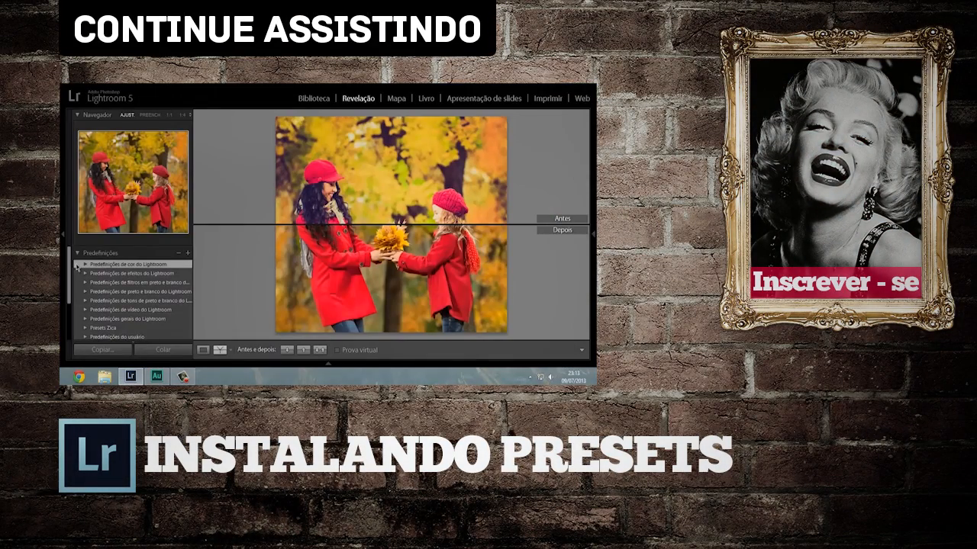
Step: Create a new preset folder named "Presets novos"
right_click(77, 266)
left_click(103, 272)
type("Presets novos")
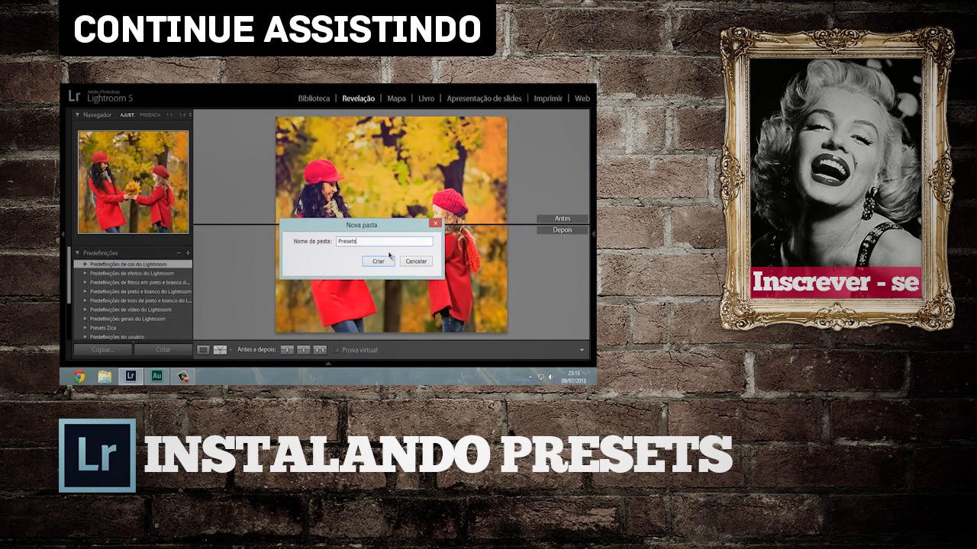
left_click(385, 258)
Step: Import all preset files from the desktop folder "Presets novos" into the "Presets novos" preset folder
scroll(134, 271, "down", 1)
left_click(132, 325)
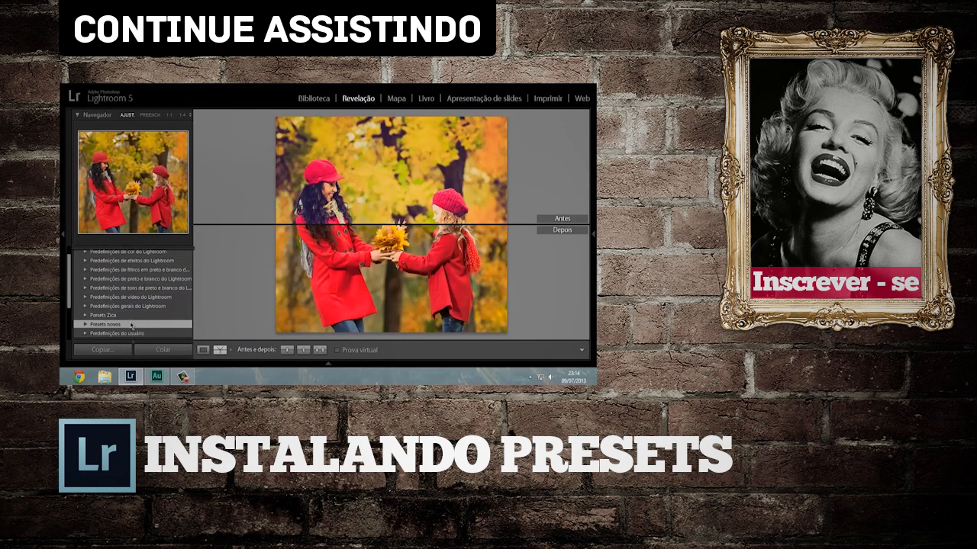
scroll(132, 322, "down", 1)
right_click(111, 313)
left_click(137, 336)
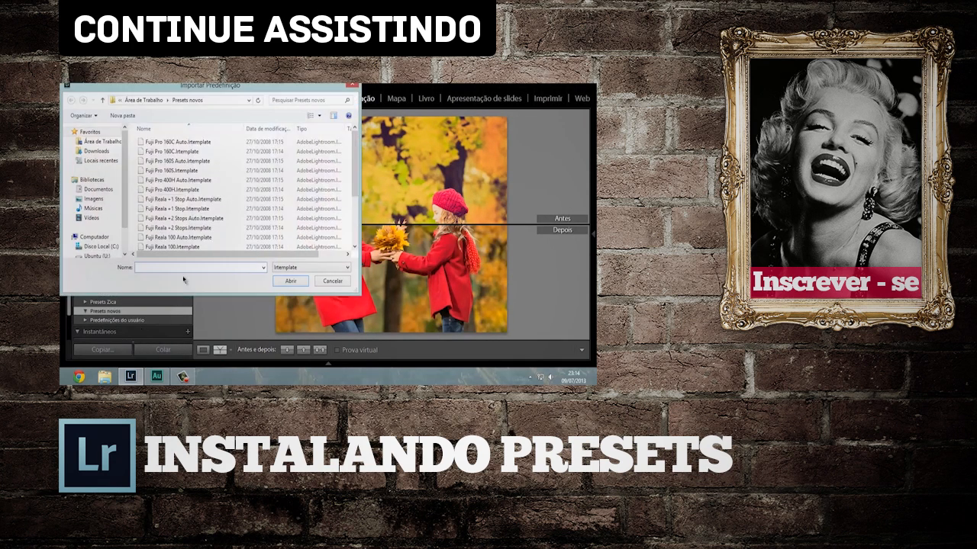
left_click(187, 100)
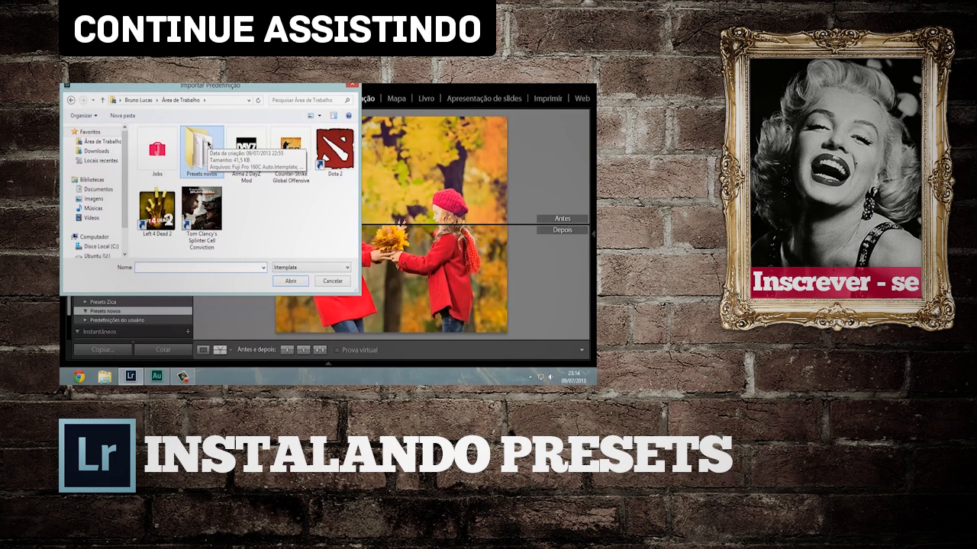
double_click(208, 143)
key("ctrl+a")
left_click(290, 280)
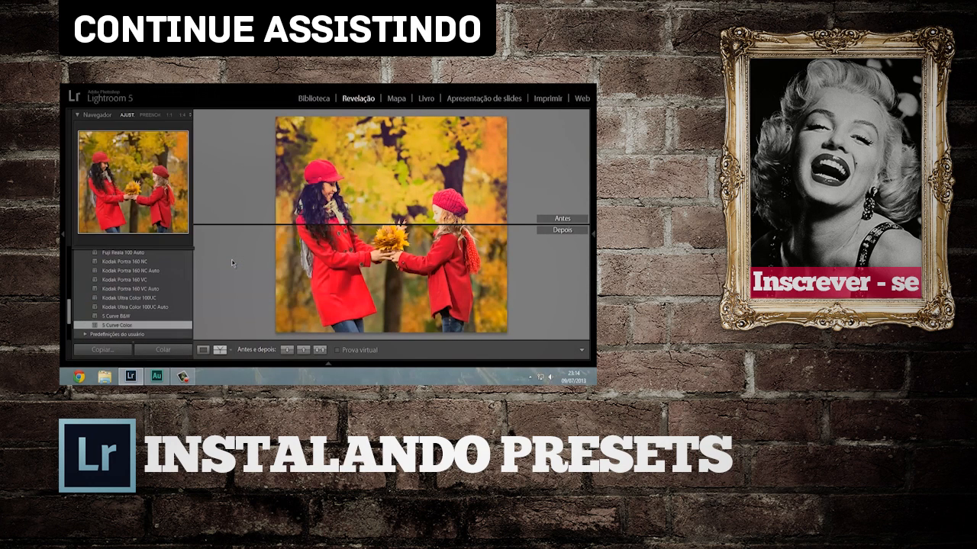